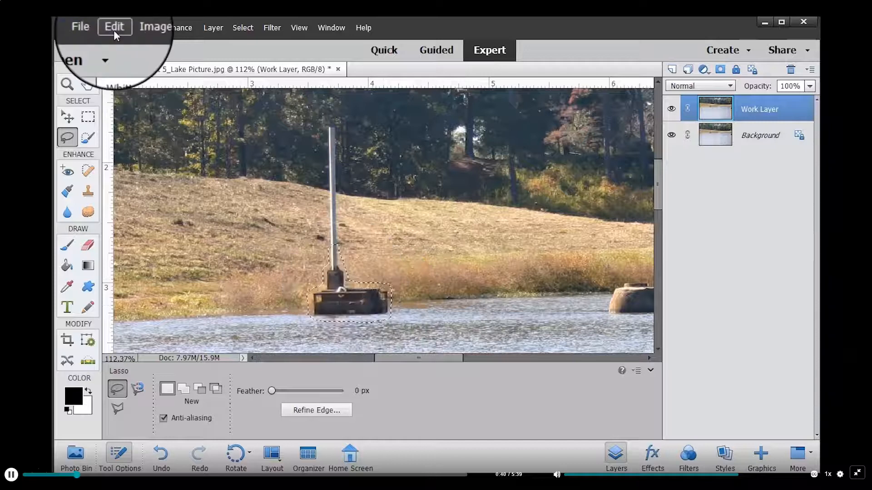
# Fill the selection around the concrete base of the pole with Content-Aware, Normal mode, 100% opacity
pyautogui.click(114, 28)
pyautogui.click(159, 151)
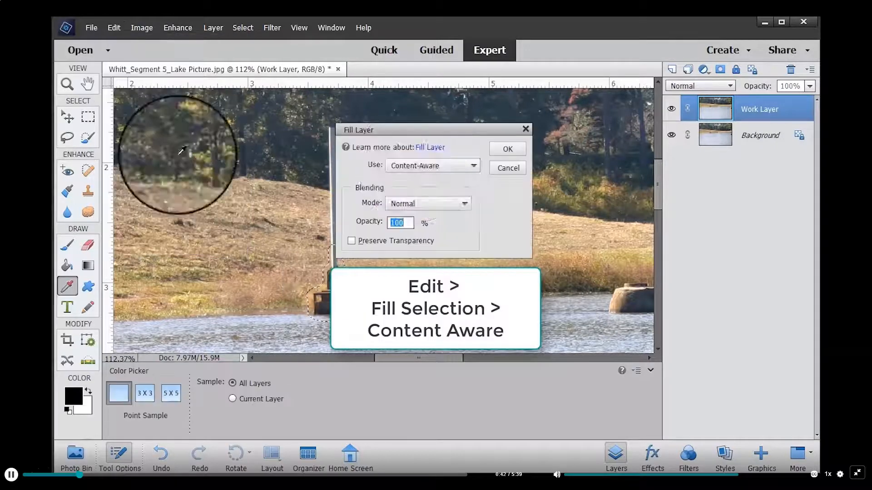
pyautogui.click(501, 153)
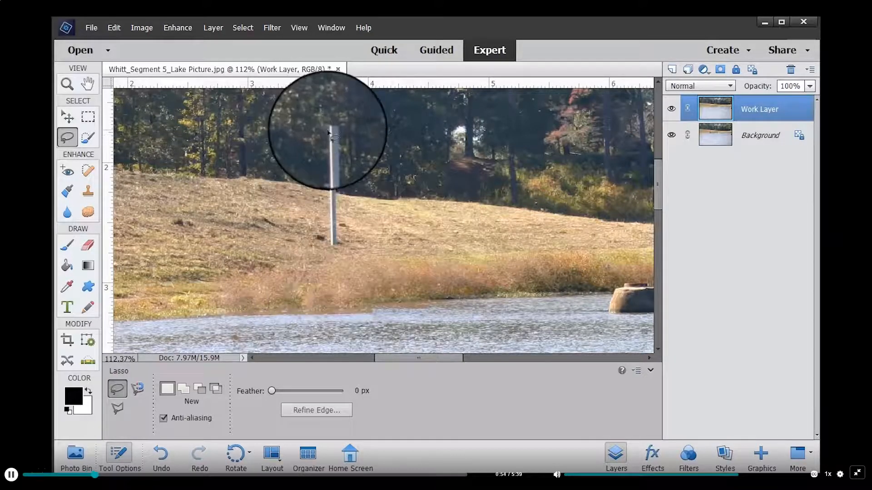
# Outline the remaining white pole with the Lasso tool and replace it with a Content-Aware fill
pyautogui.moveTo(326, 125)
pyautogui.mouseDown()
pyautogui.moveTo(329, 248)
pyautogui.moveTo(342, 243)
pyautogui.moveTo(345, 160)
pyautogui.moveTo(338, 131)
pyautogui.moveTo(327, 125)
pyautogui.mouseUp()
pyautogui.click(109, 34)
pyautogui.click(141, 150)
pyautogui.click(511, 150)
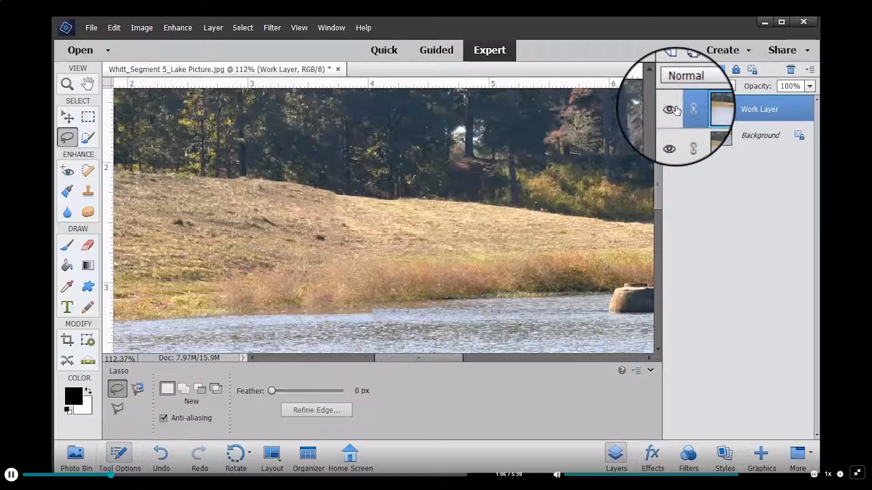
# Hide and show the Work Layer to compare the pole removal with the original photo
pyautogui.click(672, 109)
pyautogui.click(672, 109)
pyautogui.click(672, 109)
pyautogui.click(673, 109)
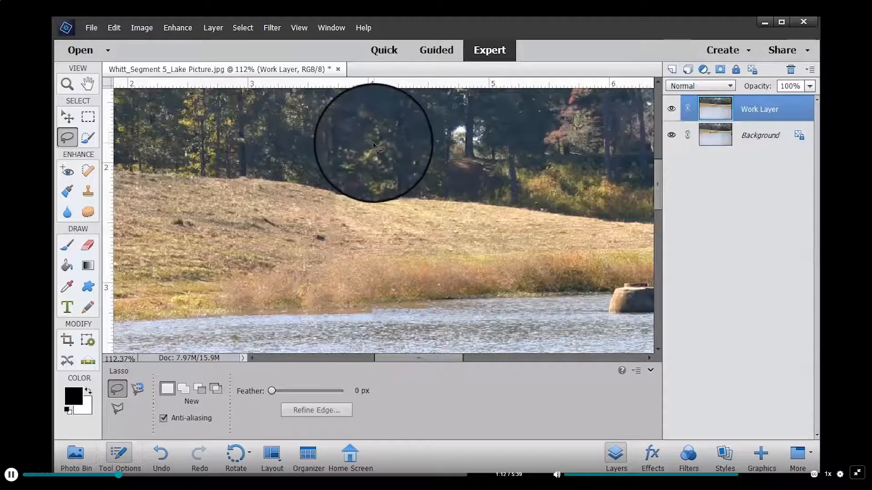
# Blend the hillside, shoreline and water where the pole stood with a 25 px Clone Stamp, and compare against the original by toggling the Work Layer
pyautogui.click(88, 191)
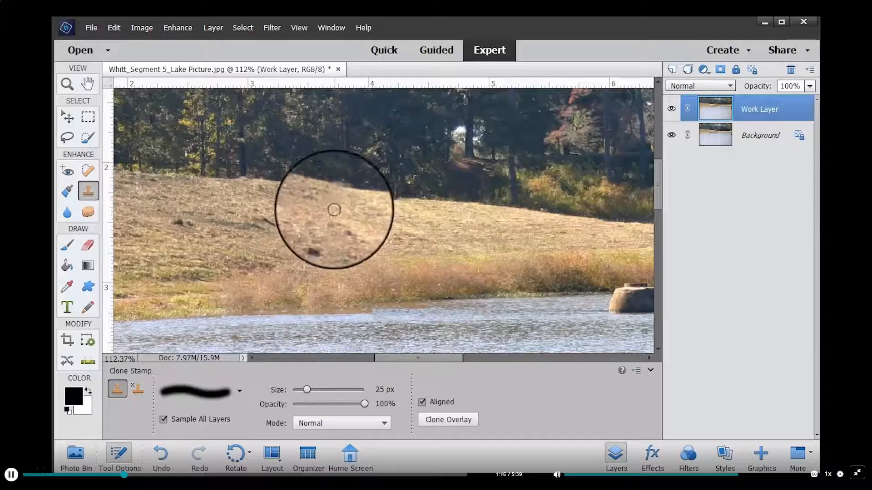
pyautogui.moveTo(323, 204); pyautogui.dragTo(316, 202)
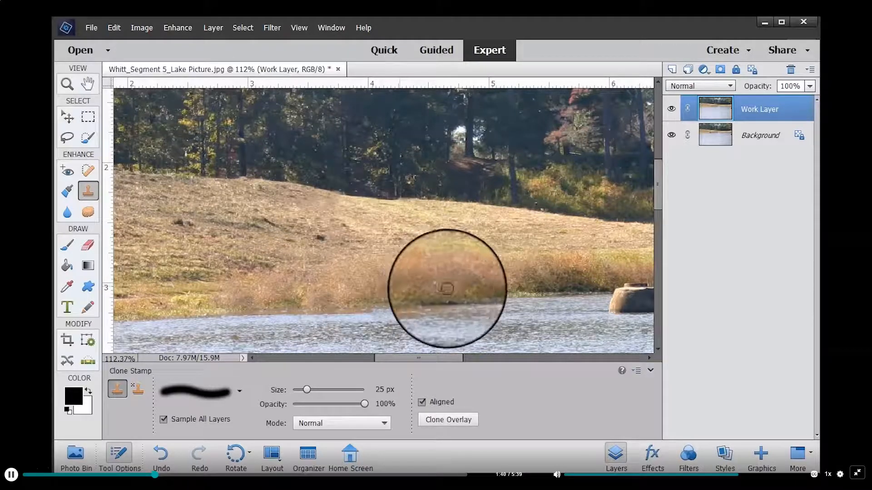
pyautogui.keyDown('alt'); pyautogui.click(431, 283); pyautogui.keyUp('alt')
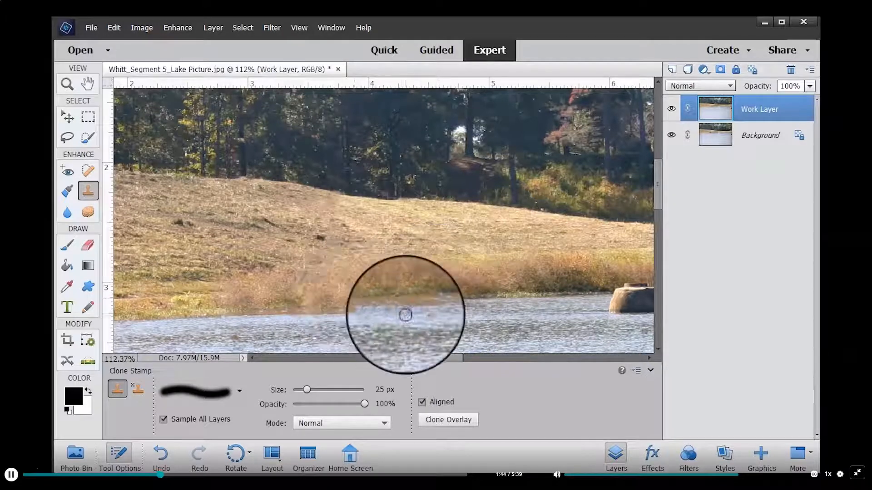
pyautogui.keyDown('alt'); pyautogui.click(418, 314); pyautogui.keyUp('alt')
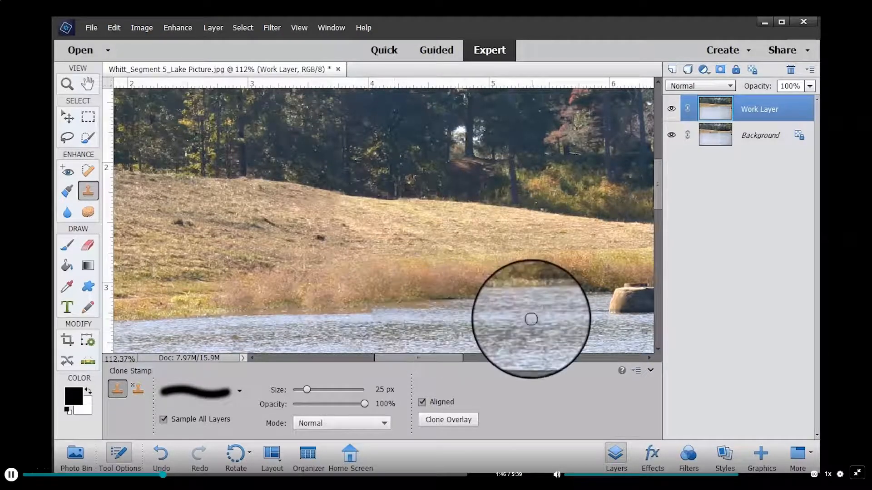
pyautogui.click(666, 113)
pyautogui.click(666, 112)
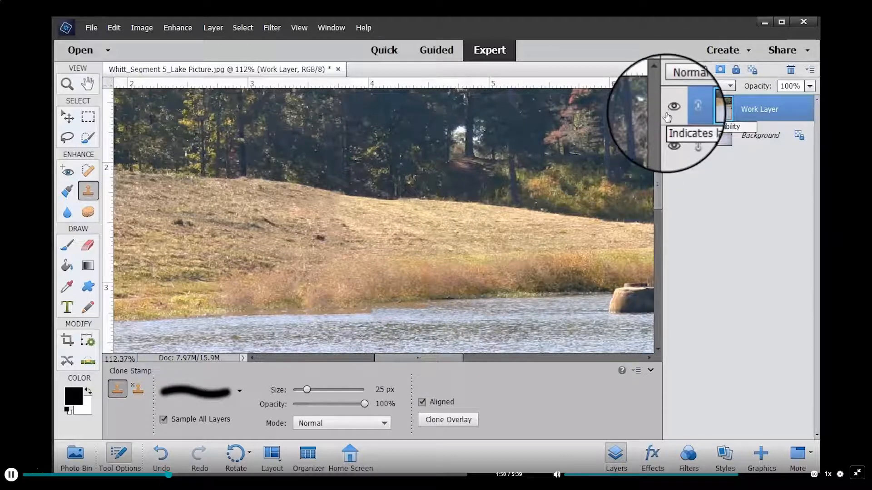
pyautogui.press('alt')
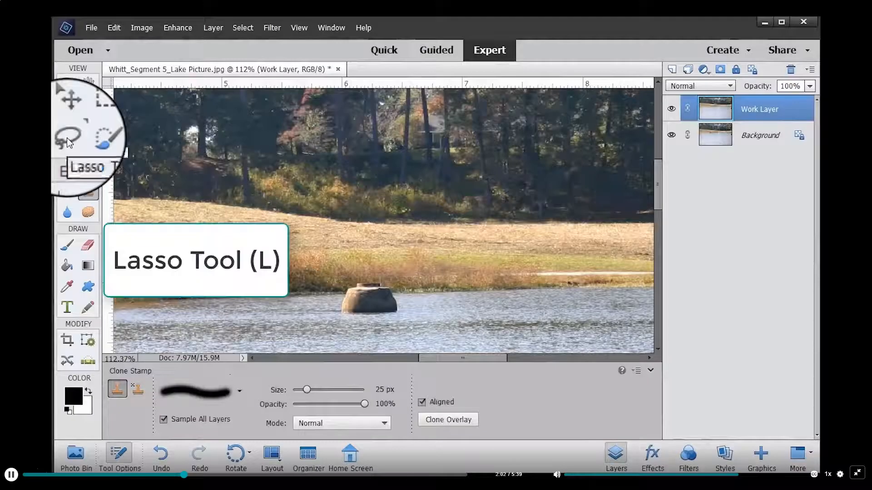
# Lasso the concrete structure in the lake, replace it with a Content-Aware fill, deselect, and blend the patch with a 25 px Clone Stamp
pyautogui.click(67, 142)
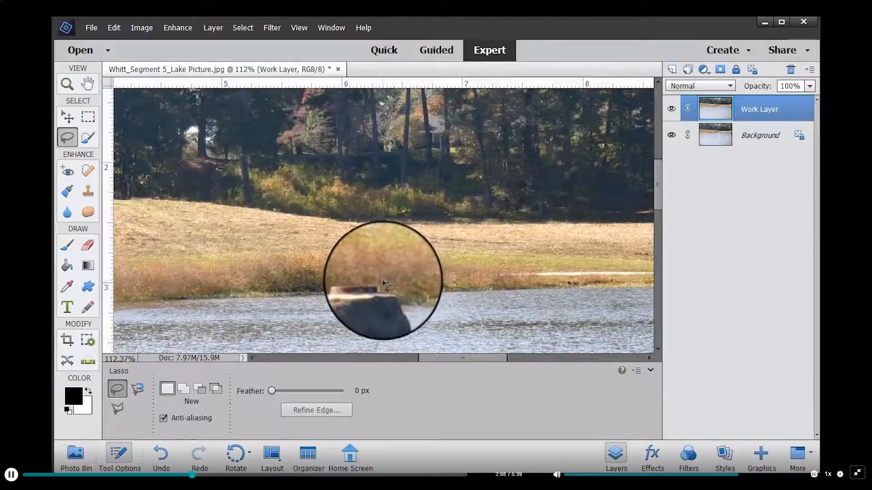
pyautogui.moveTo(344, 290)
pyautogui.mouseDown()
pyautogui.moveTo(341, 312)
pyautogui.moveTo(364, 317)
pyautogui.moveTo(394, 296)
pyautogui.moveTo(389, 289)
pyautogui.mouseUp()
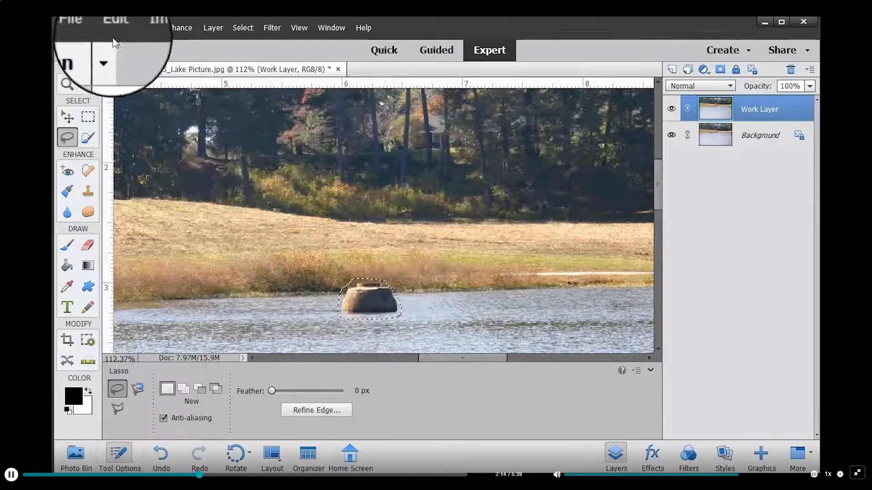
pyautogui.click(114, 28)
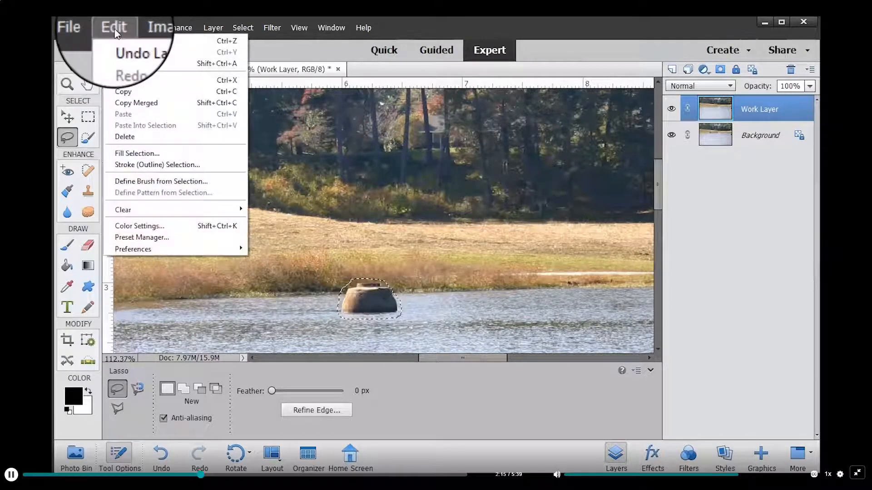
pyautogui.click(150, 153)
pyautogui.click(504, 149)
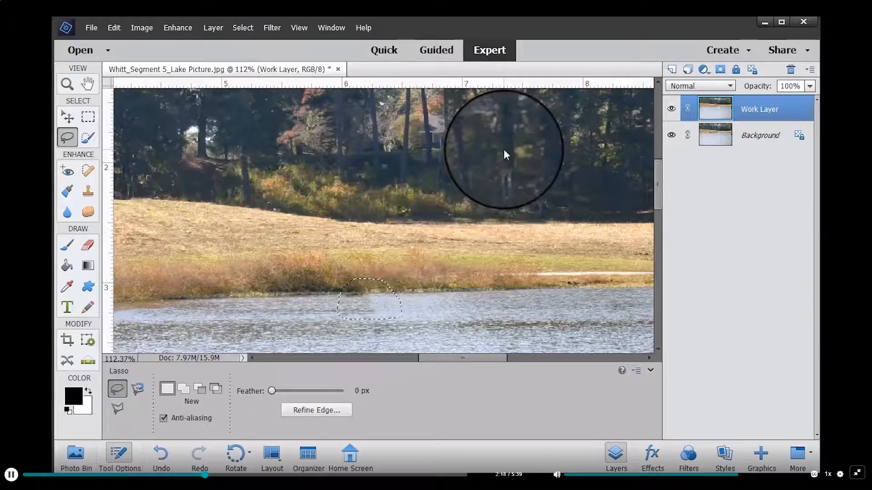
pyautogui.hotkey('ctrl', 'd')
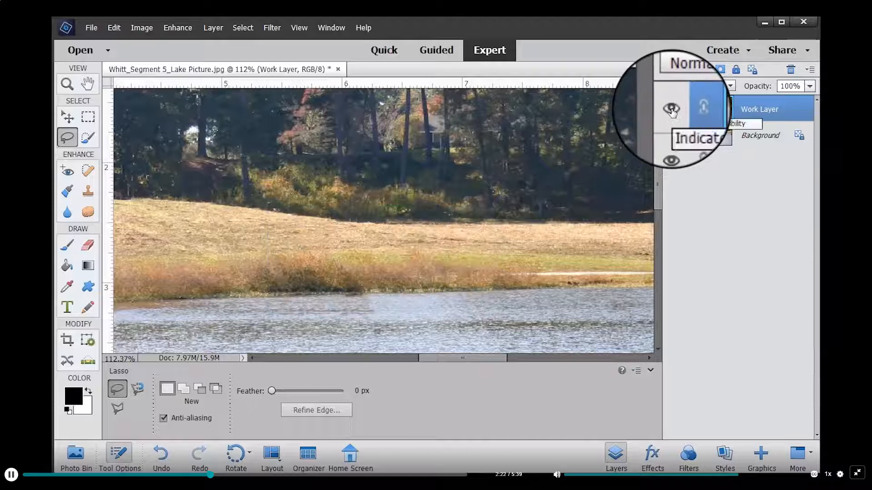
pyautogui.click(88, 192)
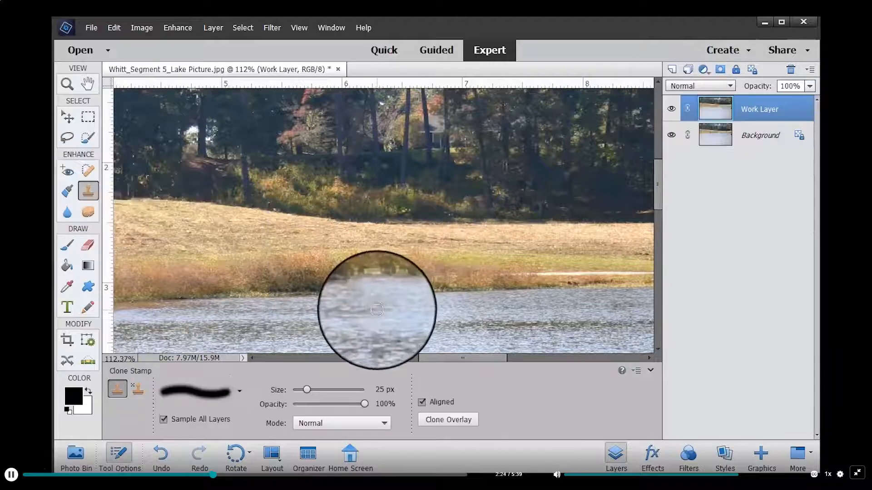
pyautogui.moveTo(346, 299)
pyautogui.mouseDown()
pyautogui.moveTo(359, 300)
pyautogui.moveTo(356, 293)
pyautogui.mouseUp()
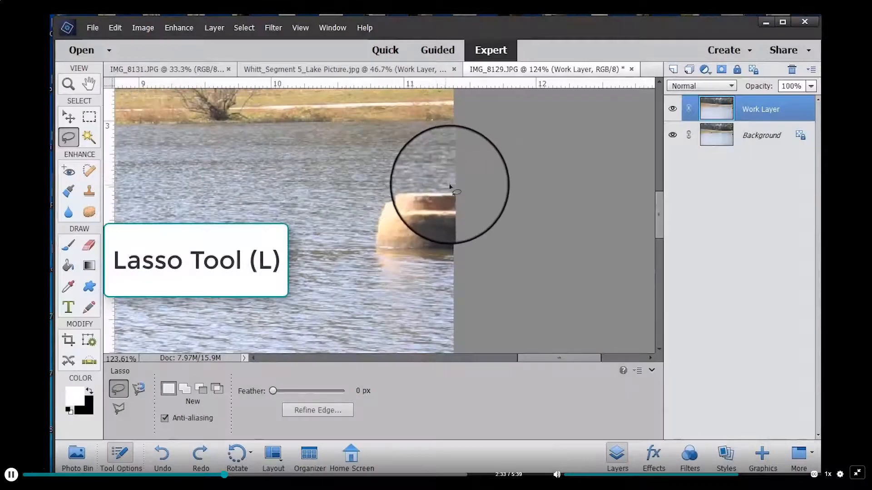
# In IMG_8129.JPG, lasso the concrete structure and its reflection at the photo's right edge and remove them with a Content-Aware fill
pyautogui.moveTo(459, 189)
pyautogui.mouseDown()
pyautogui.moveTo(408, 187)
pyautogui.moveTo(384, 200)
pyautogui.moveTo(368, 223)
pyautogui.moveTo(373, 282)
pyautogui.moveTo(395, 291)
pyautogui.moveTo(465, 286)
pyautogui.moveTo(475, 265)
pyautogui.moveTo(457, 188)
pyautogui.mouseUp()
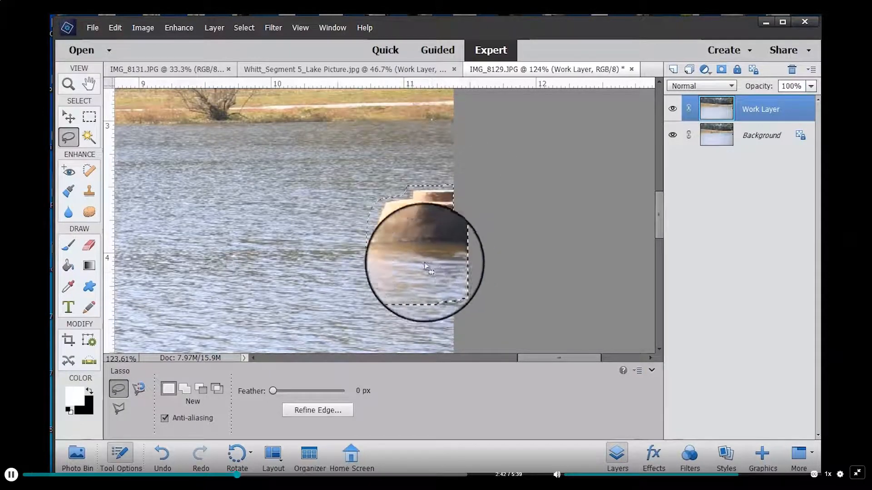
pyautogui.click(112, 32)
pyautogui.click(149, 154)
pyautogui.click(502, 148)
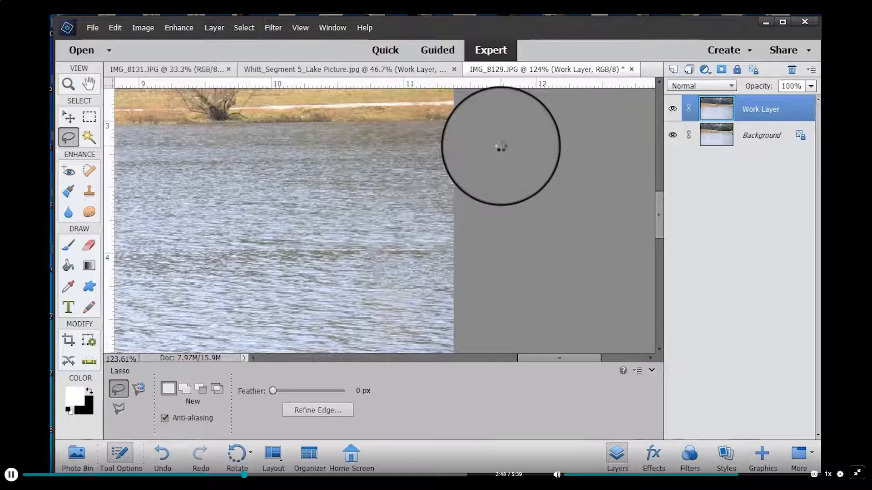
pyautogui.hotkey('ctrl', '-')
pyautogui.hotkey('ctrl', '-')
pyautogui.hotkey('ctrl', '-')
pyautogui.hotkey('ctrl', '-')
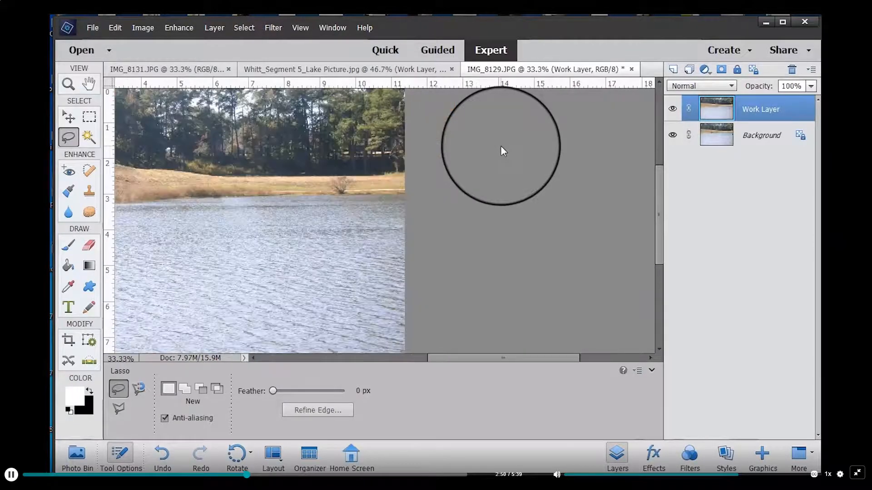
pyautogui.moveTo(541, 358); pyautogui.dragTo(486, 358)
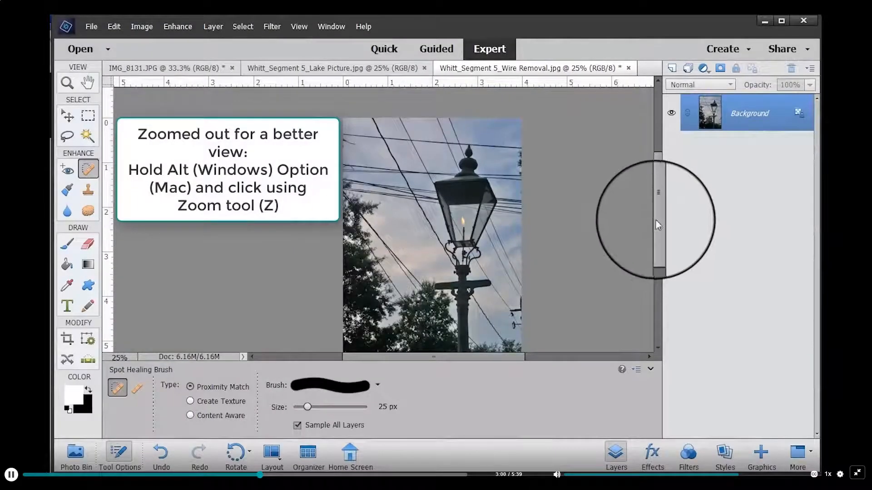
# Add a new layer named Spot Heal/Clone above the Background of the street lamp photo
pyautogui.scroll(-2, 656, 223)
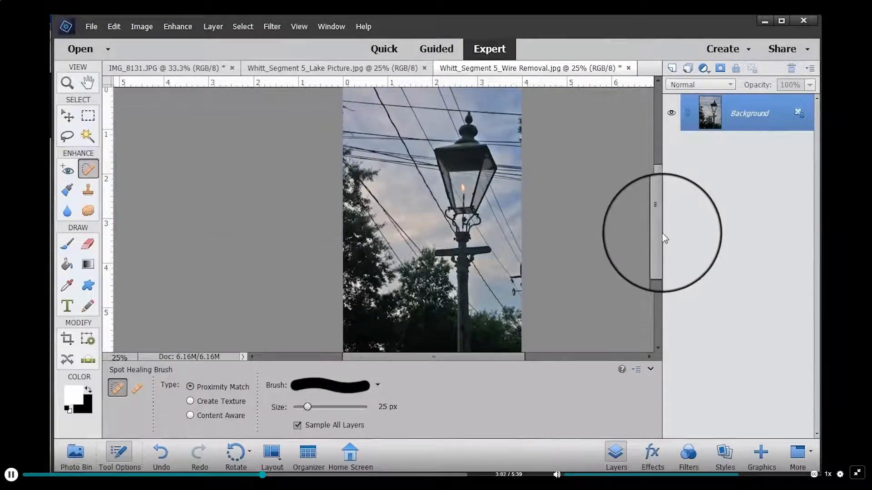
pyautogui.click(672, 68)
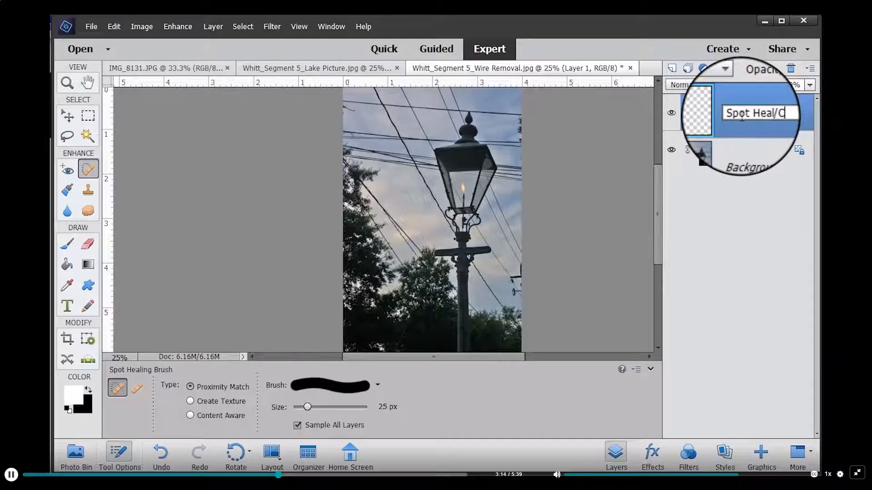
pyautogui.click(633, 206)
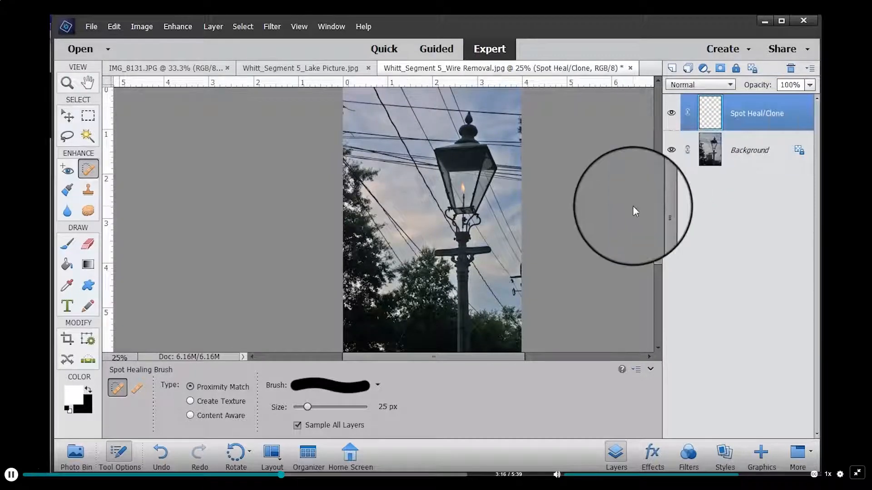
pyautogui.moveTo(658, 189)
pyautogui.mouseDown()
pyautogui.moveTo(661, 172)
pyautogui.moveTo(666, 188)
pyautogui.mouseUp()
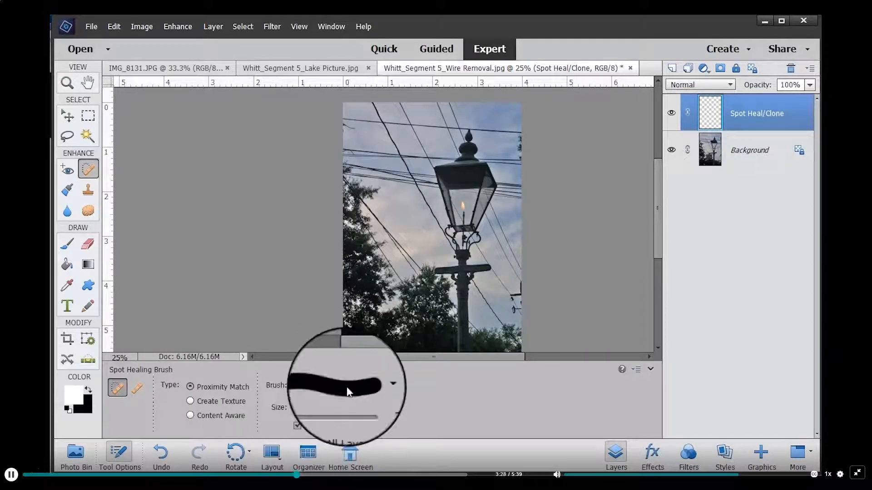
# Paint over the diagonal wires in the sky beside the lamp with a 25 px Spot Healing Brush set to Proximity Match, sampling all layers
pyautogui.click(67, 83)
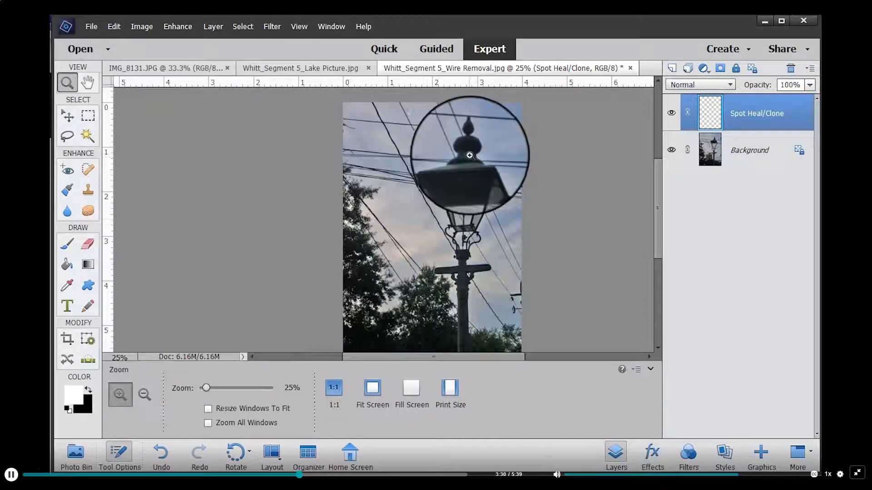
pyautogui.click(88, 169)
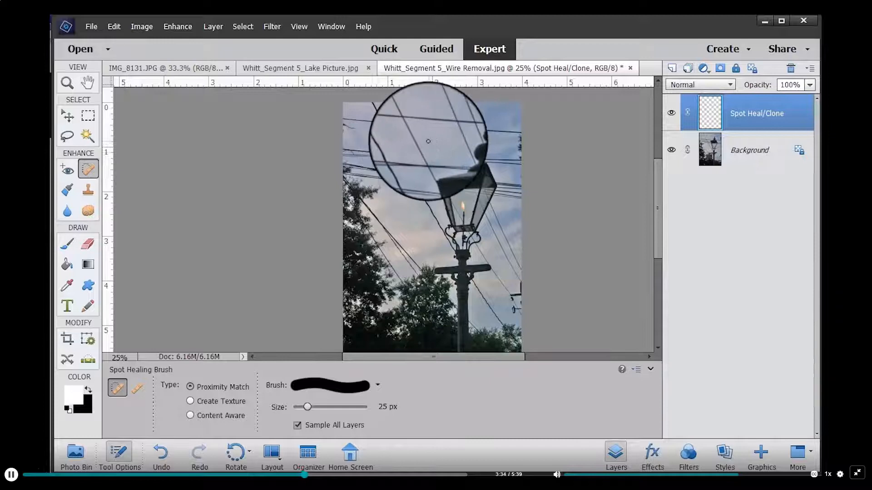
pyautogui.click(67, 83)
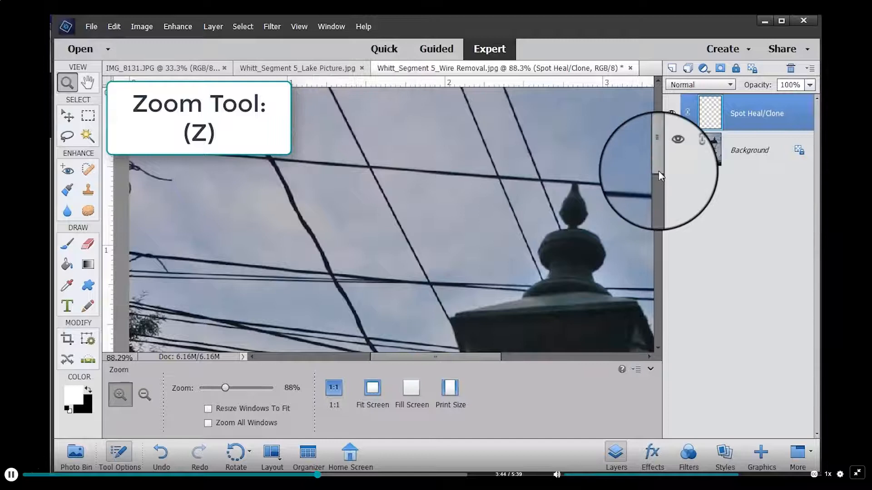
pyautogui.scroll(3, 659, 176)
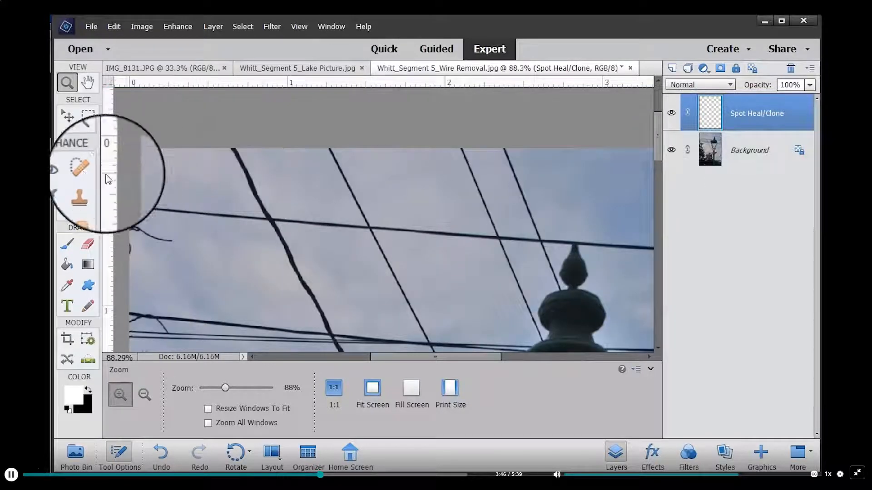
pyautogui.click(88, 169)
pyautogui.moveTo(256, 190); pyautogui.dragTo(333, 336)
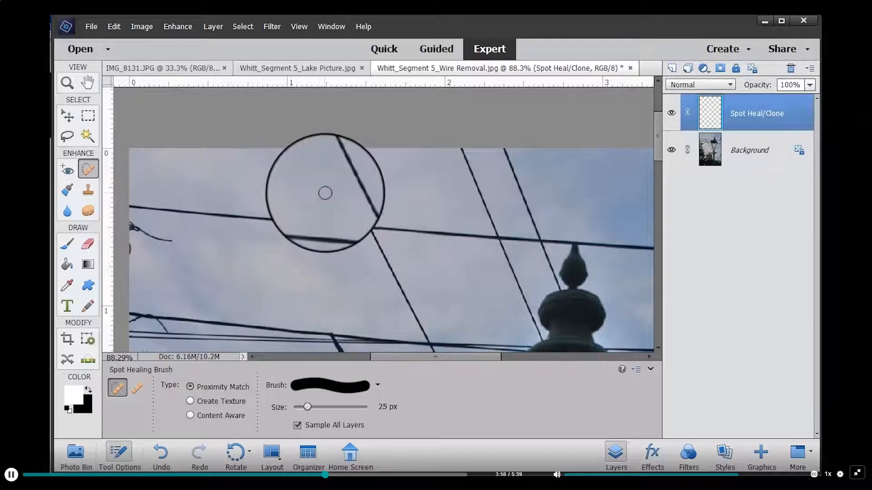
pyautogui.moveTo(408, 301)
pyautogui.mouseDown()
pyautogui.moveTo(369, 250)
pyautogui.moveTo(311, 118)
pyautogui.mouseUp()
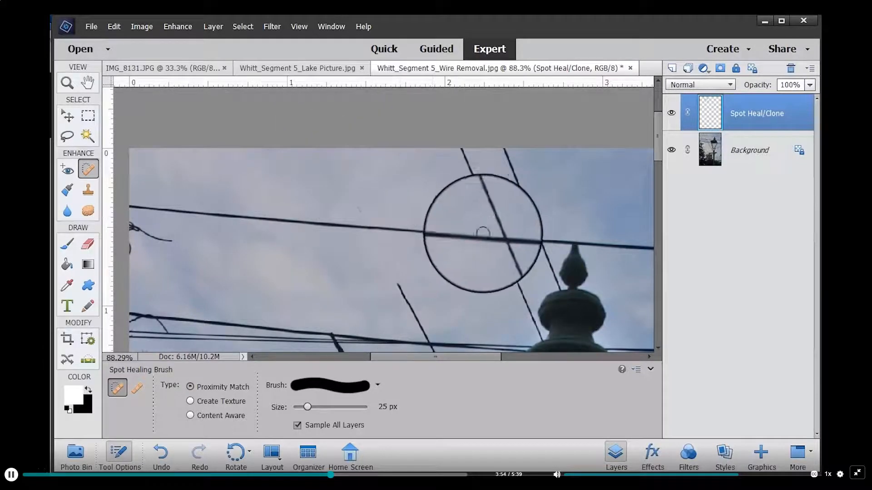
pyautogui.moveTo(509, 244); pyautogui.dragTo(454, 130)
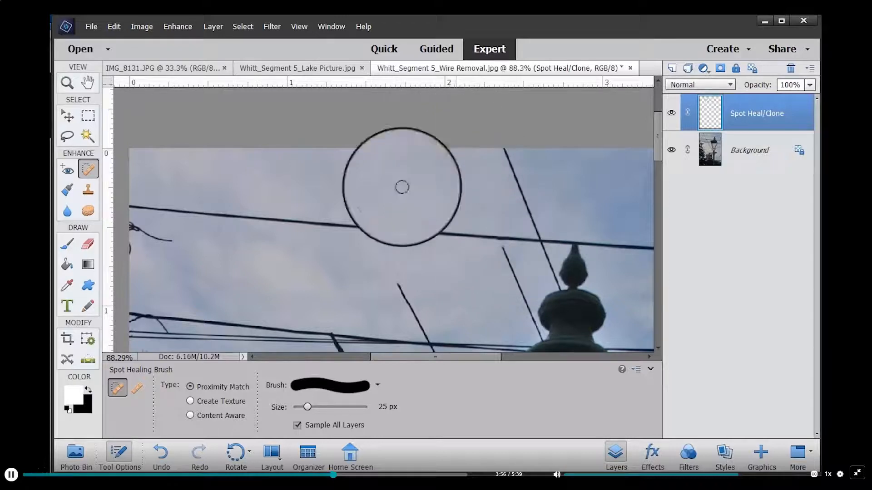
# Paint out the upper horizontal wire on both sides of the lamp's finial and the wires beside its cap with the 25 px Spot Healing Brush
pyautogui.moveTo(502, 240); pyautogui.dragTo(360, 230)
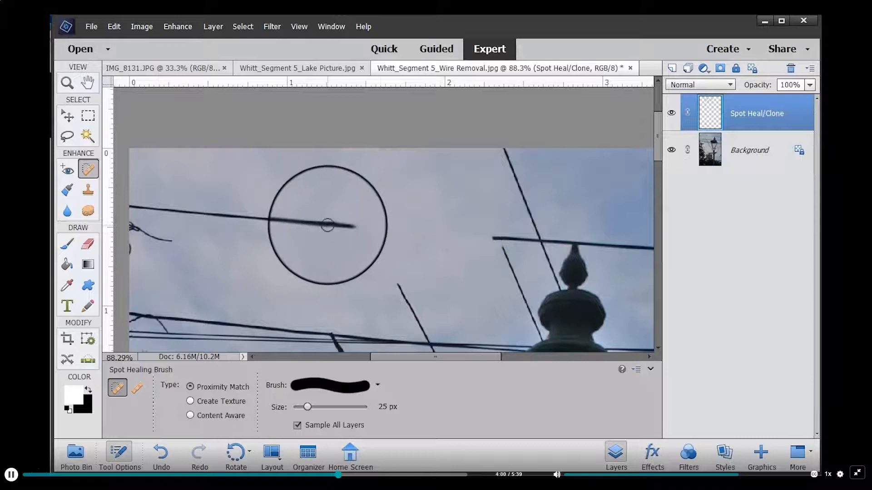
pyautogui.moveTo(352, 229); pyautogui.dragTo(248, 217)
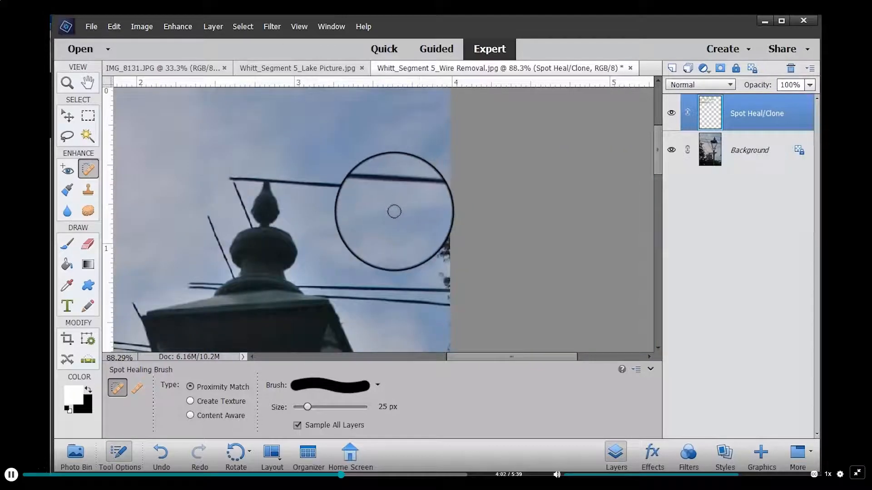
pyautogui.moveTo(331, 186)
pyautogui.mouseDown()
pyautogui.moveTo(458, 192)
pyautogui.moveTo(447, 194)
pyautogui.moveTo(447, 307)
pyautogui.moveTo(444, 195)
pyautogui.mouseUp()
pyautogui.moveTo(290, 181); pyautogui.dragTo(357, 187)
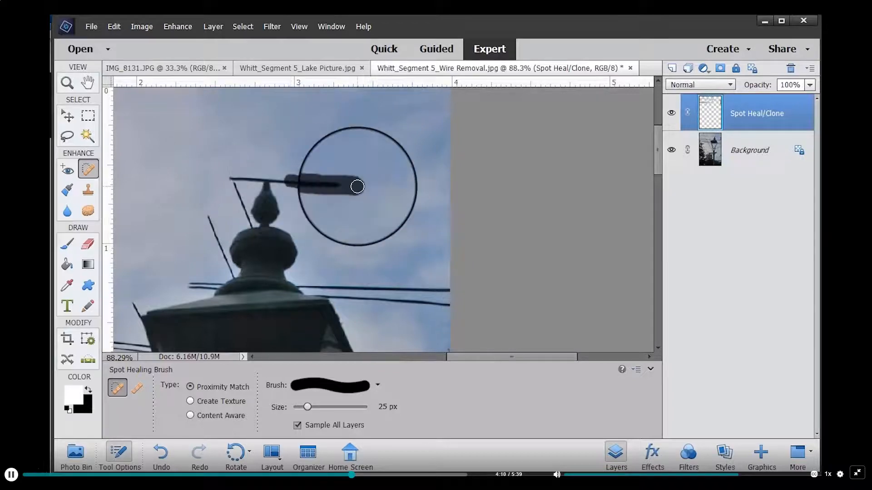
pyautogui.moveTo(214, 231)
pyautogui.mouseDown()
pyautogui.moveTo(202, 204)
pyautogui.moveTo(230, 169)
pyautogui.moveTo(252, 180)
pyautogui.mouseUp()
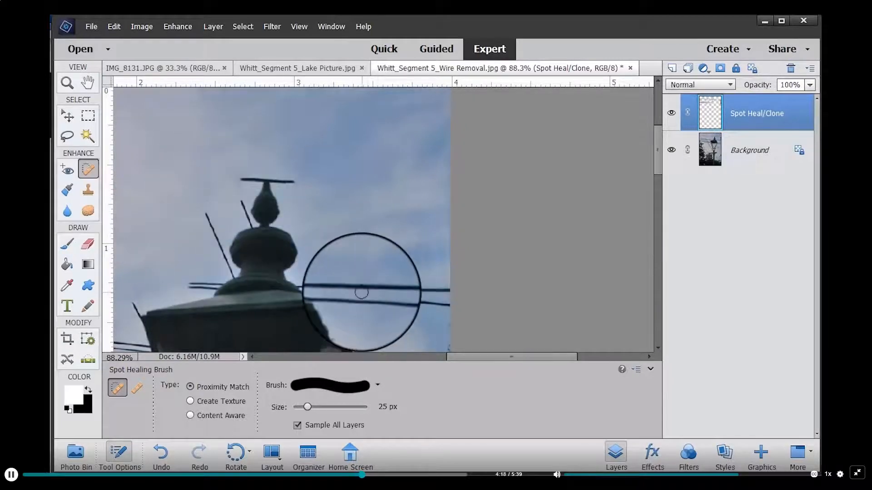
pyautogui.moveTo(356, 288); pyautogui.dragTo(363, 288)
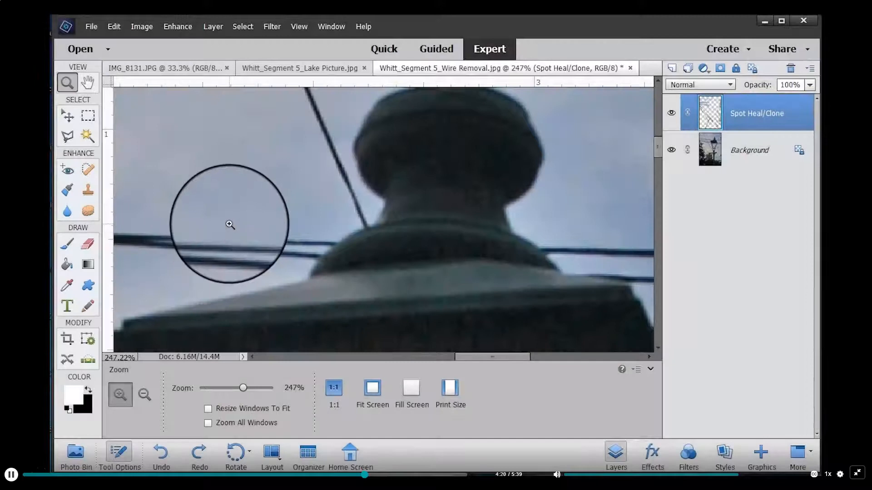
# Remove the wire ends touching both sides of the lamp's cap with the Spot Healing Brush reduced to 10 px
pyautogui.click(87, 170)
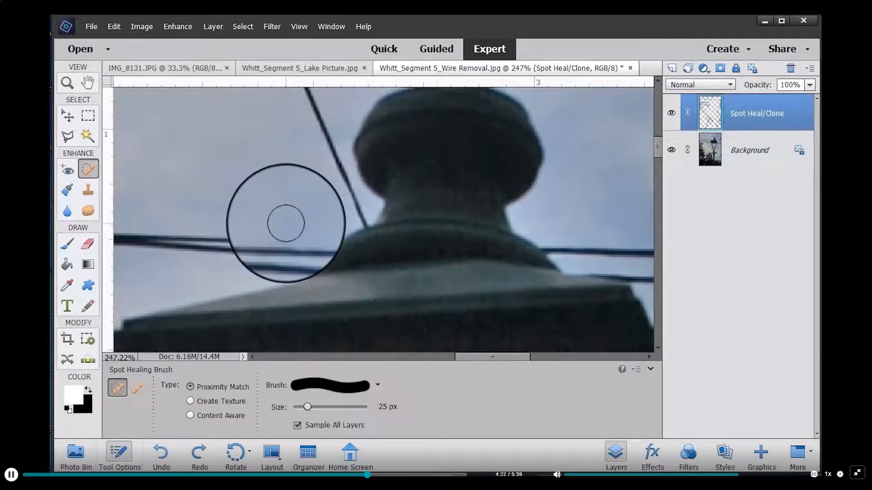
pyautogui.moveTo(373, 234); pyautogui.dragTo(328, 142)
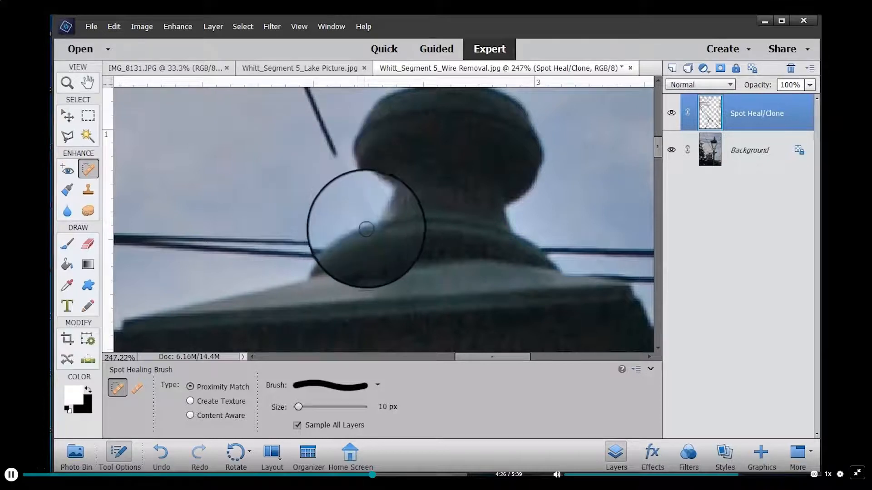
pyautogui.moveTo(359, 244)
pyautogui.mouseDown()
pyautogui.moveTo(248, 241)
pyautogui.moveTo(350, 244)
pyautogui.moveTo(252, 248)
pyautogui.moveTo(352, 258)
pyautogui.mouseUp()
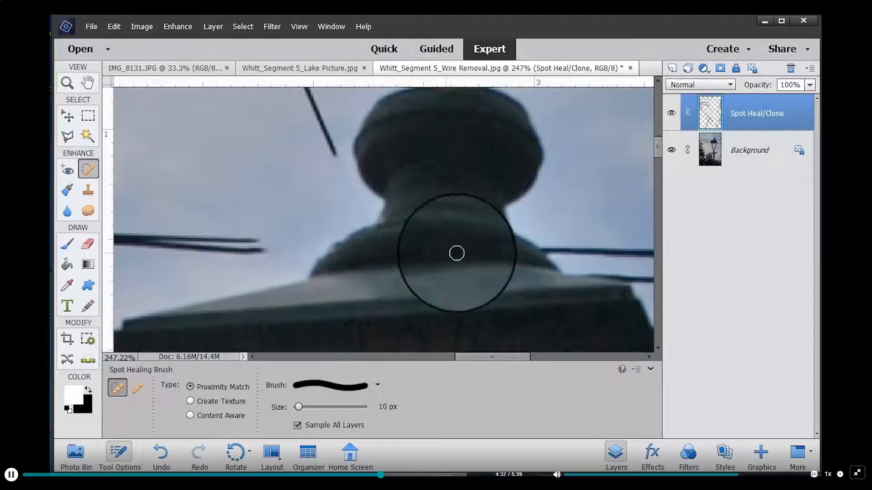
pyautogui.moveTo(544, 249); pyautogui.dragTo(631, 254)
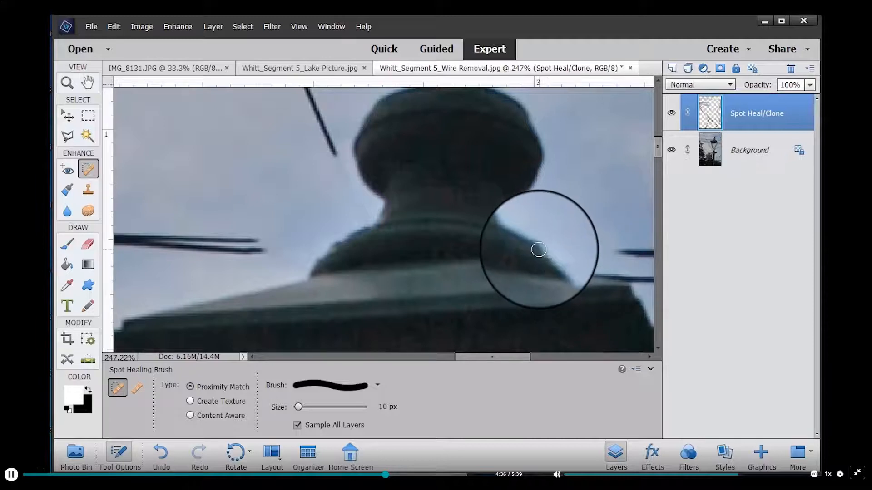
# Paint over the remaining diagonal wires in the sky between the tree and the lamp with a 25 px Spot Healing Brush
pyautogui.moveTo(322, 326)
pyautogui.mouseDown()
pyautogui.moveTo(207, 175)
pyautogui.moveTo(271, 154)
pyautogui.mouseUp()
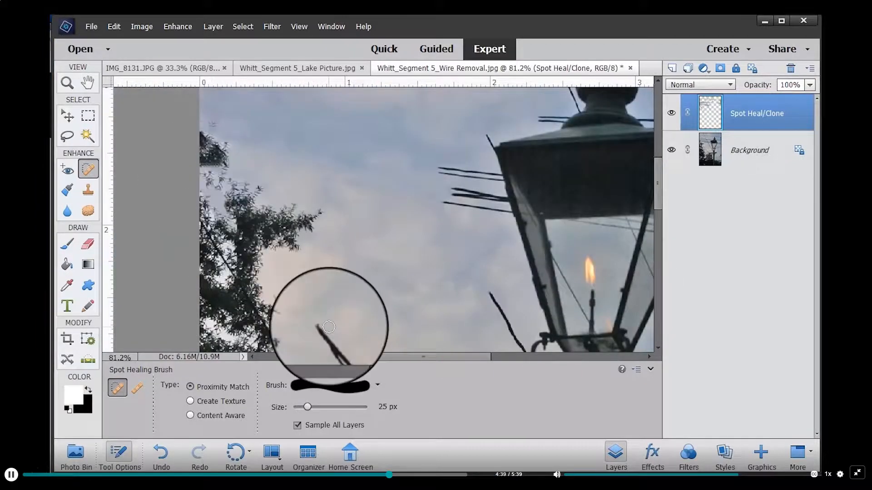
pyautogui.moveTo(384, 284); pyautogui.dragTo(265, 151)
pyautogui.moveTo(356, 284); pyautogui.dragTo(274, 179)
pyautogui.moveTo(331, 331); pyautogui.dragTo(215, 162)
pyautogui.moveTo(657, 238); pyautogui.dragTo(658, 295)
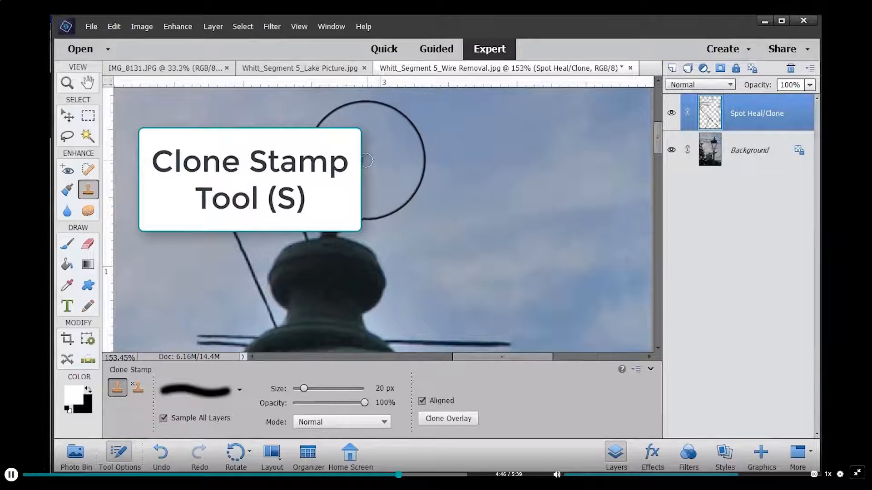
# Clone clean sky over the wire remnant at the tip of the lamp's finial with a 5 px Clone Stamp sampling all layers
pyautogui.moveTo(358, 159); pyautogui.dragTo(372, 159)
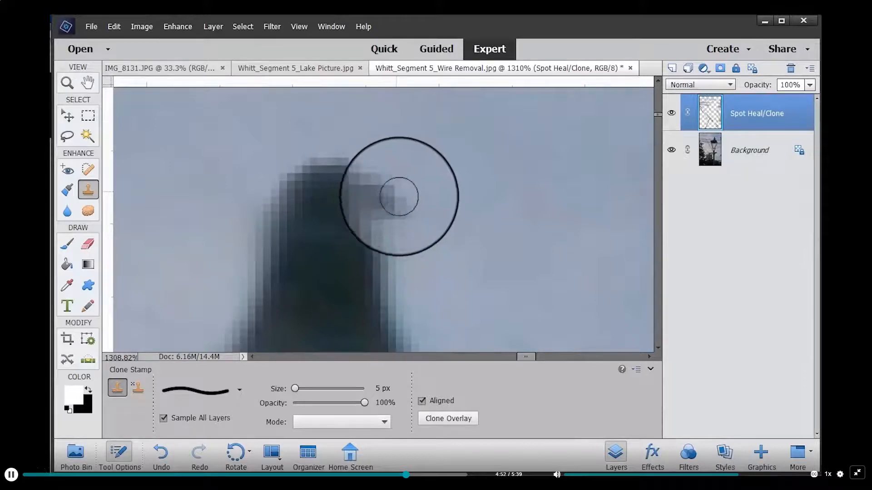
pyautogui.keyDown('alt'); pyautogui.click(435, 194); pyautogui.keyUp('alt')
pyautogui.moveTo(401, 221); pyautogui.dragTo(395, 192)
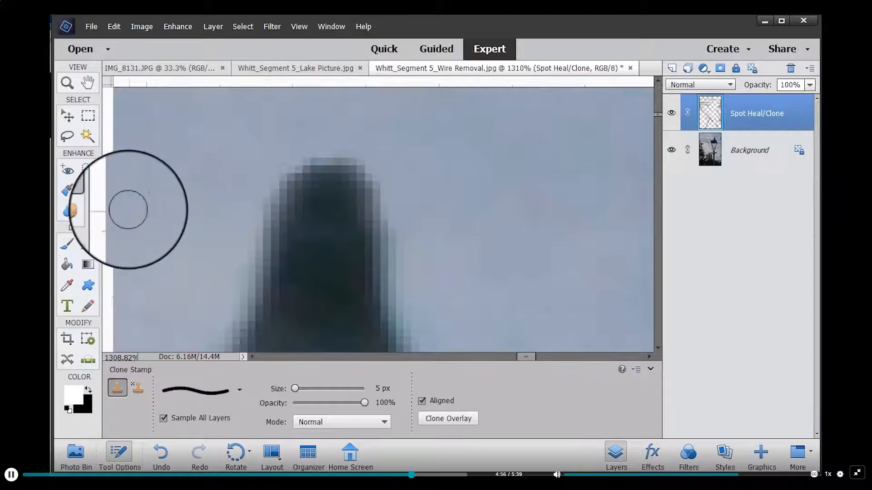
# Clone nearby sky over the short diagonal wire beside the finial's neck, starting where it meets the cap, with the 5 px Clone Stamp
pyautogui.hotkey('ctrl', '-')
pyautogui.hotkey('ctrl', '-')
pyautogui.hotkey('ctrl', '-')
pyautogui.hotkey('ctrl', '-')
pyautogui.hotkey('ctrl', '-')
pyautogui.hotkey('ctrl', '-')
pyautogui.hotkey('ctrl', '-')
pyautogui.hotkey('ctrl', '-')
pyautogui.hotkey('ctrl', '-')
pyautogui.hotkey('ctrl', '-')
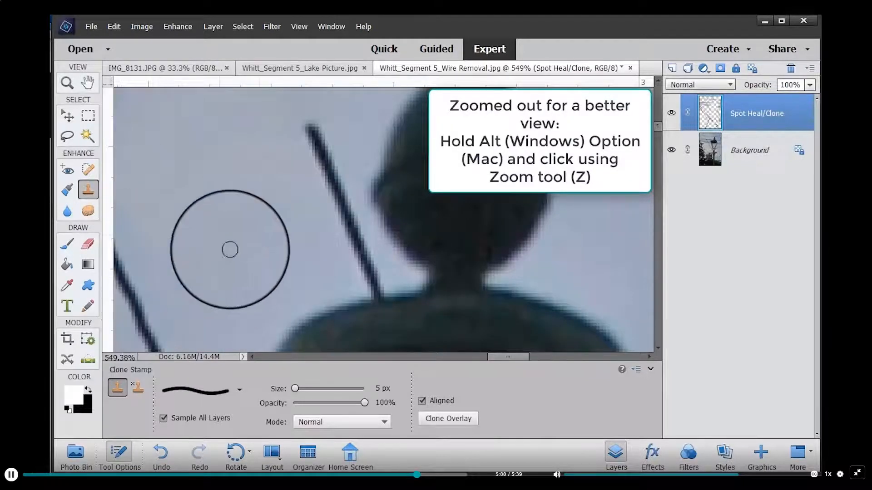
pyautogui.moveTo(348, 276); pyautogui.dragTo(376, 283)
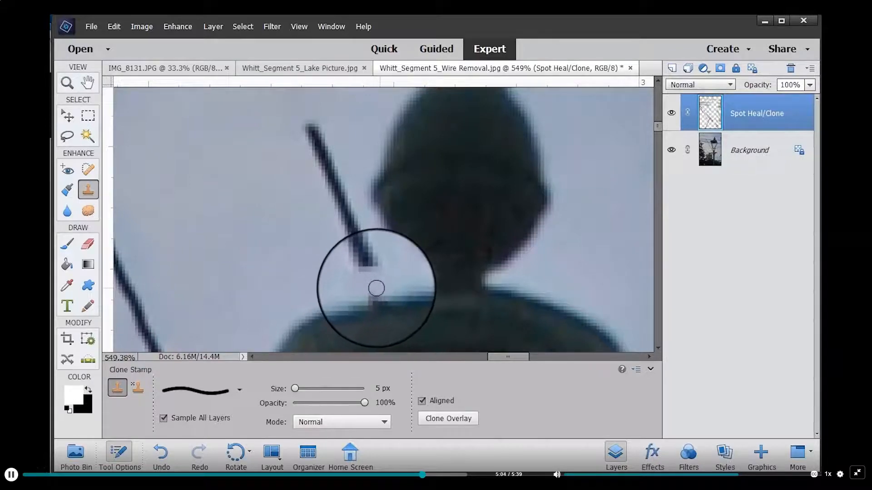
pyautogui.keyDown('alt'); pyautogui.click(335, 269); pyautogui.keyUp('alt')
pyautogui.moveTo(368, 267)
pyautogui.mouseDown()
pyautogui.moveTo(353, 253)
pyautogui.moveTo(358, 235)
pyautogui.moveTo(345, 226)
pyautogui.moveTo(347, 234)
pyautogui.moveTo(347, 216)
pyautogui.mouseUp()
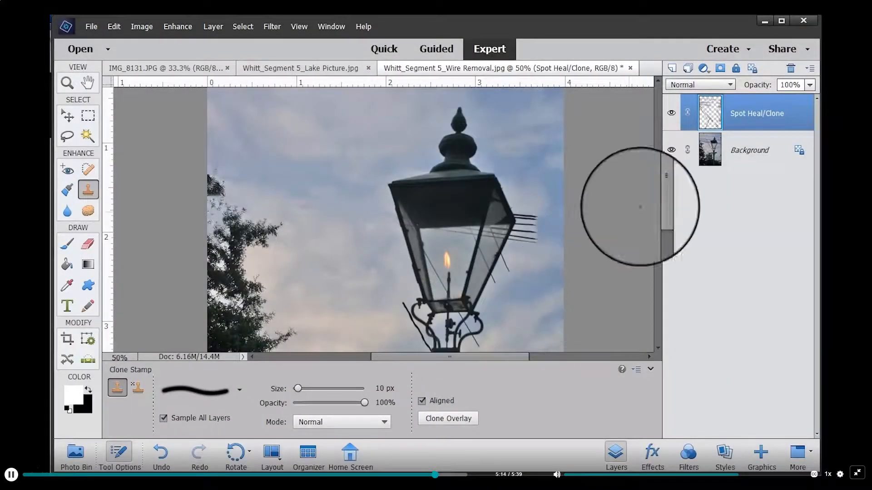
# Clone sky over the wire beside the scrolled bracket below the lantern with a 15 px Clone Stamp
pyautogui.moveTo(658, 211)
pyautogui.mouseDown()
pyautogui.moveTo(658, 230)
pyautogui.moveTo(662, 192)
pyautogui.mouseUp()
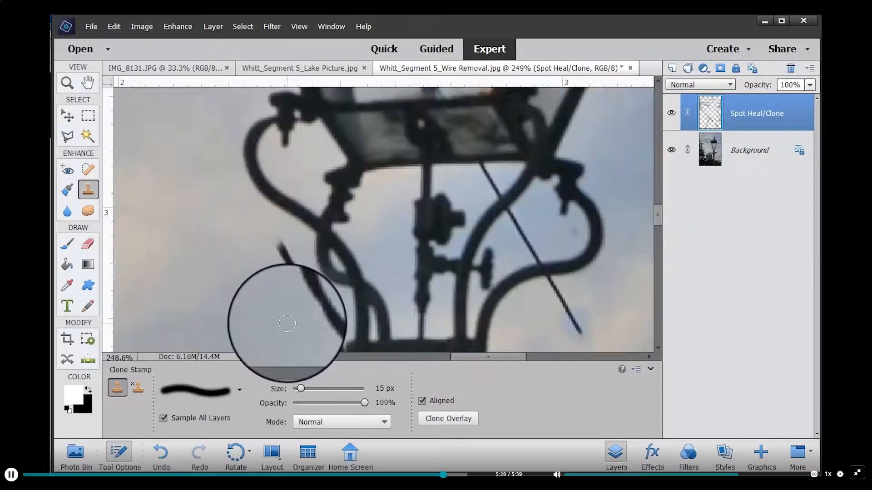
pyautogui.moveTo(287, 323)
pyautogui.mouseDown()
pyautogui.moveTo(317, 307)
pyautogui.moveTo(301, 295)
pyautogui.moveTo(296, 273)
pyautogui.mouseUp()
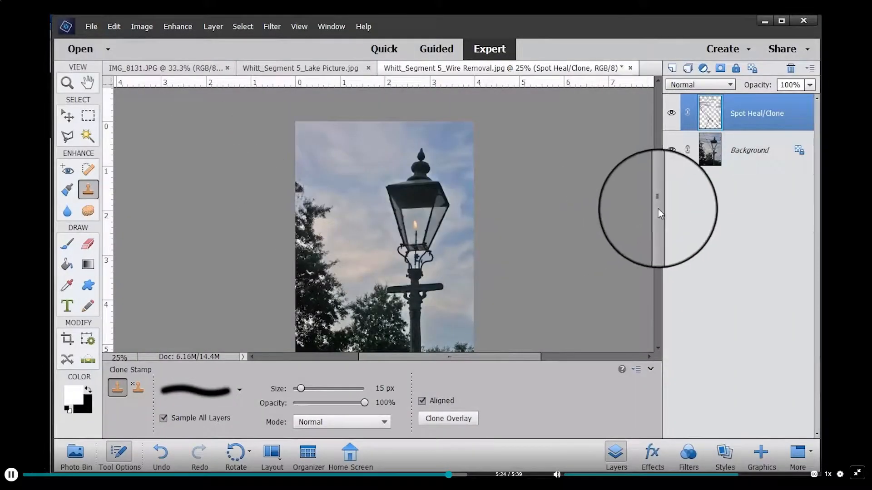
# Toggle the visibility of the Spot Heal/Clone layer to compare the photo before and after the wire removal
pyautogui.moveTo(658, 209)
pyautogui.mouseDown()
pyautogui.moveTo(661, 233)
pyautogui.moveTo(658, 216)
pyautogui.mouseUp()
pyautogui.click(672, 113)
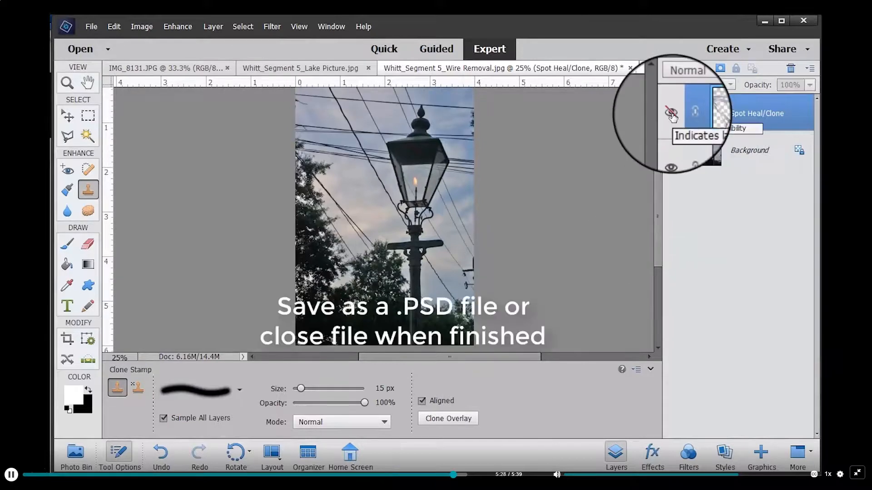
pyautogui.click(671, 114)
pyautogui.click(671, 113)
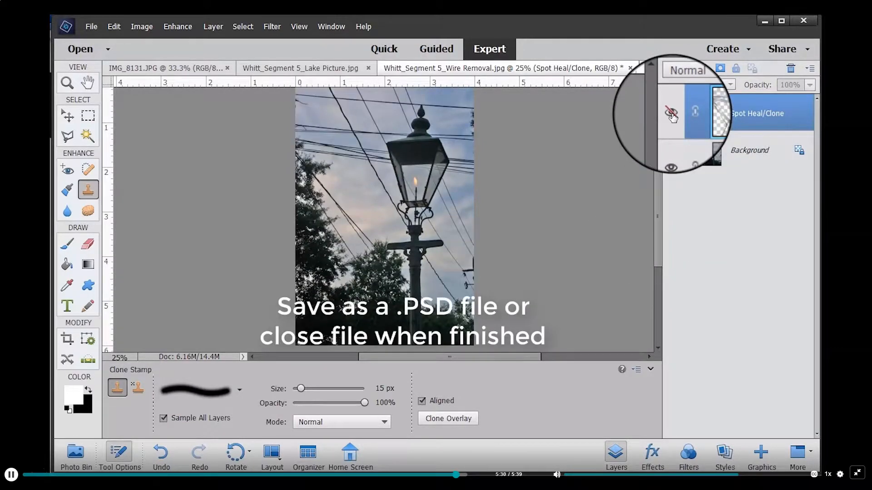